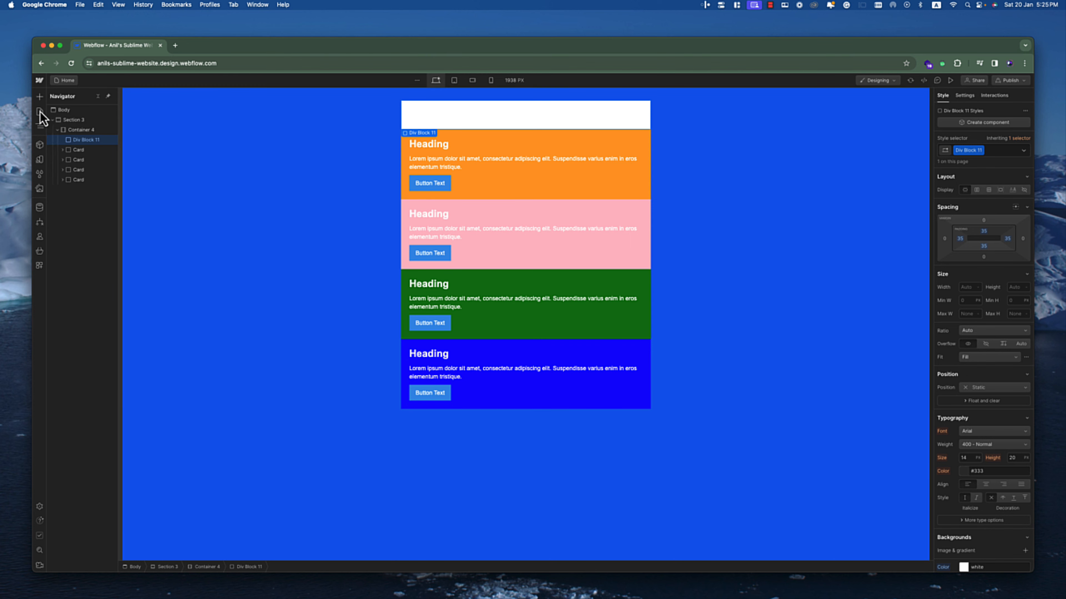
- Insert a Grid element inside the white div block above the cards and finish its initial grid editing
click(39, 96)
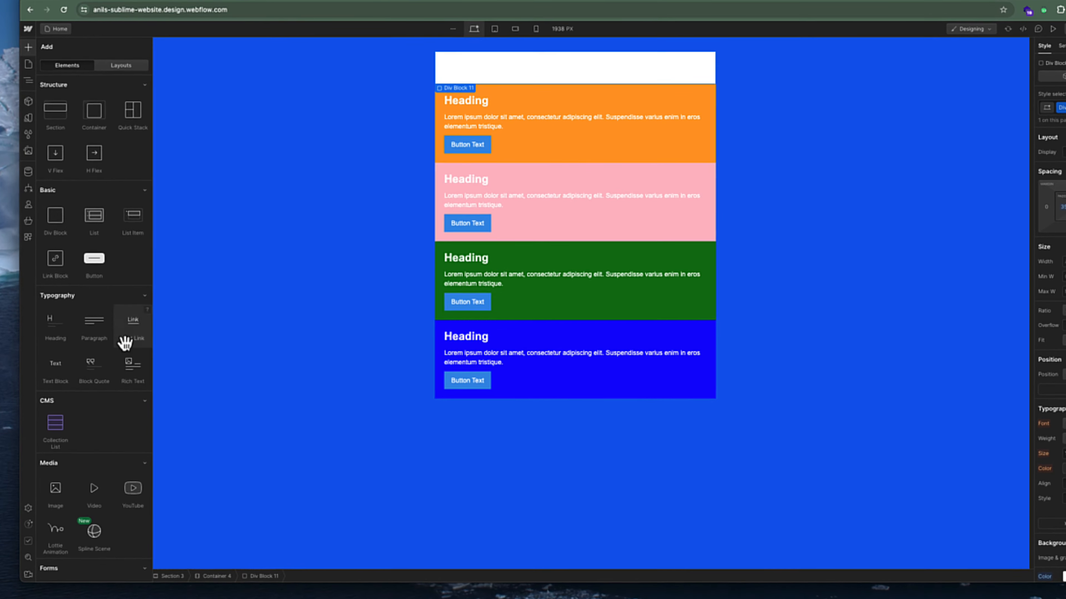
scroll(126, 346, down, 10)
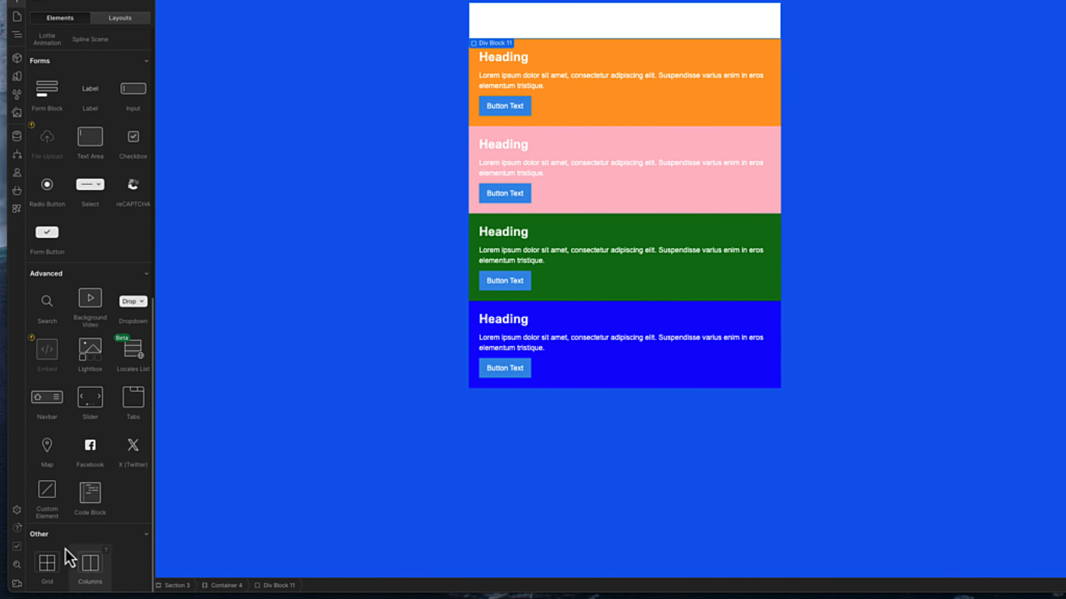
drag(53, 581, 613, 23)
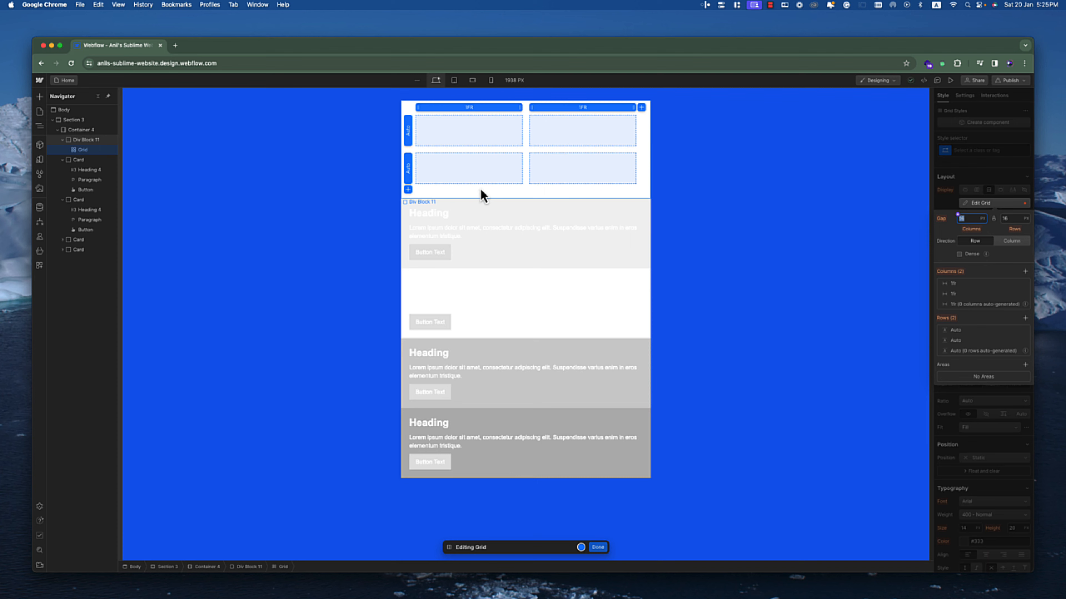
click(600, 549)
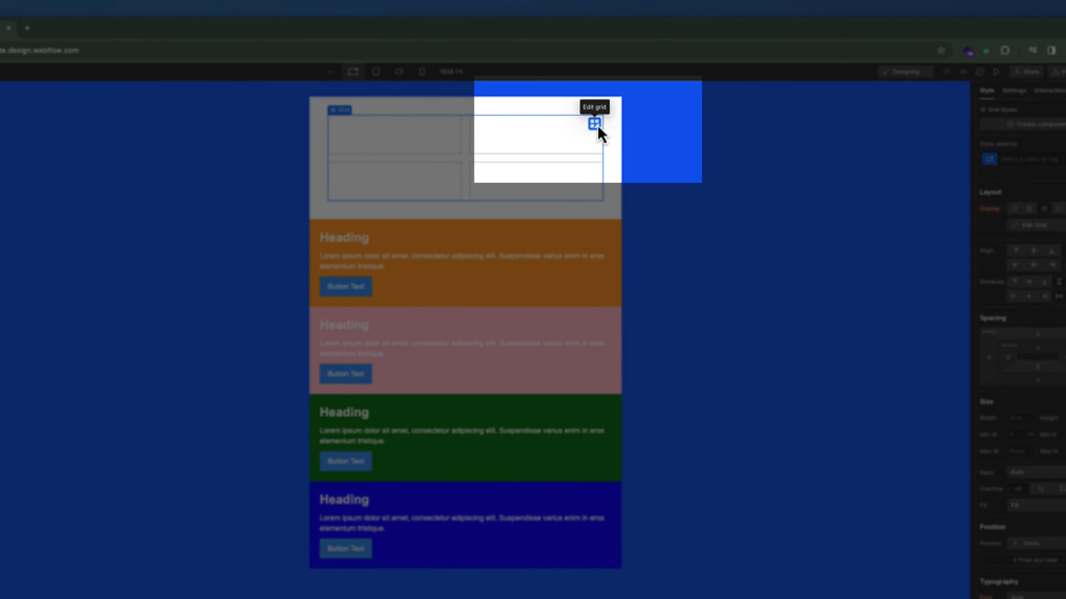
- Set the grid's linked column and row gaps to 30 px
click(597, 127)
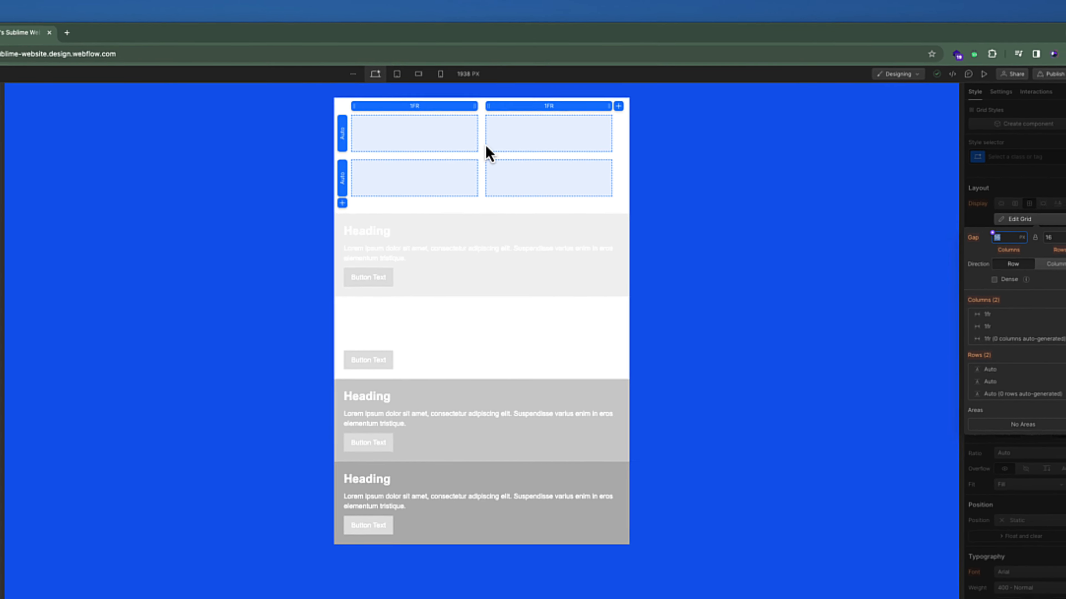
click(598, 549)
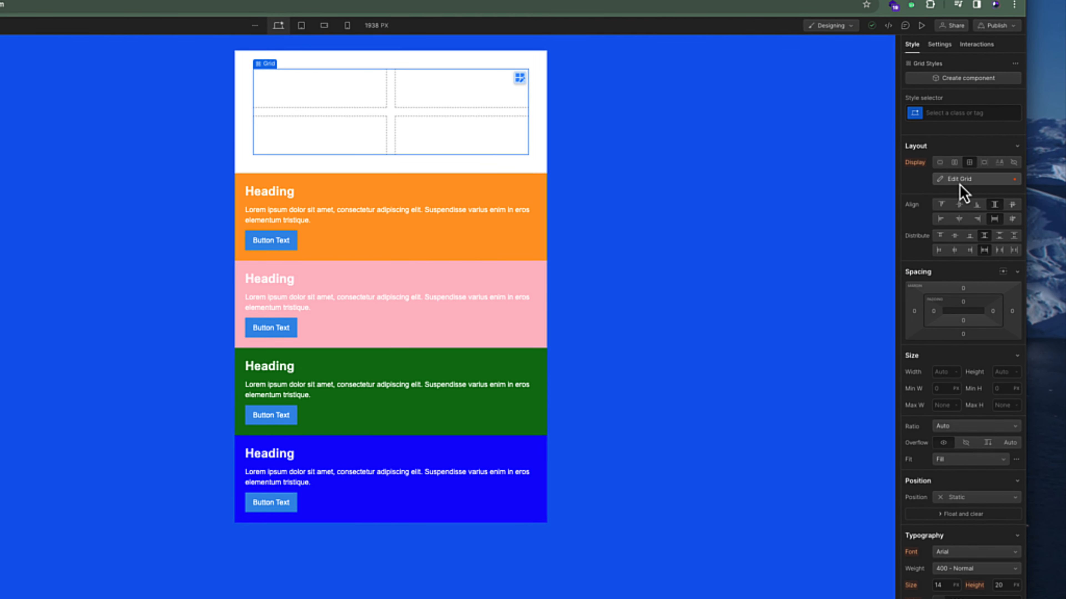
click(960, 184)
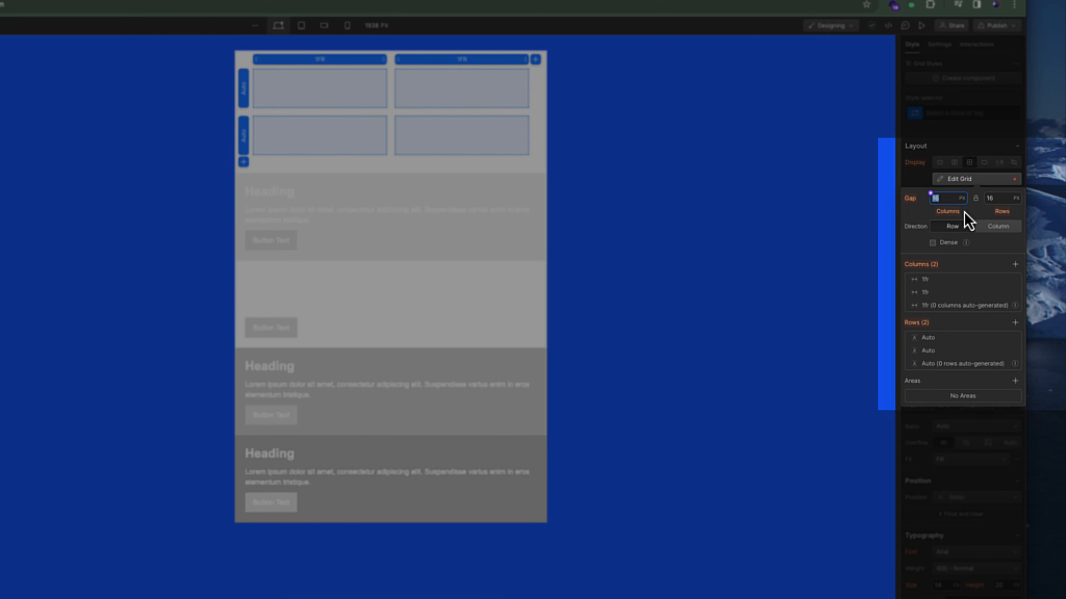
key(Up)
key(Up)
key(Up)
key(Up)
key(Up)
key(Up)
key(Up)
key(Up)
key(Up)
key(Up)
key(Up)
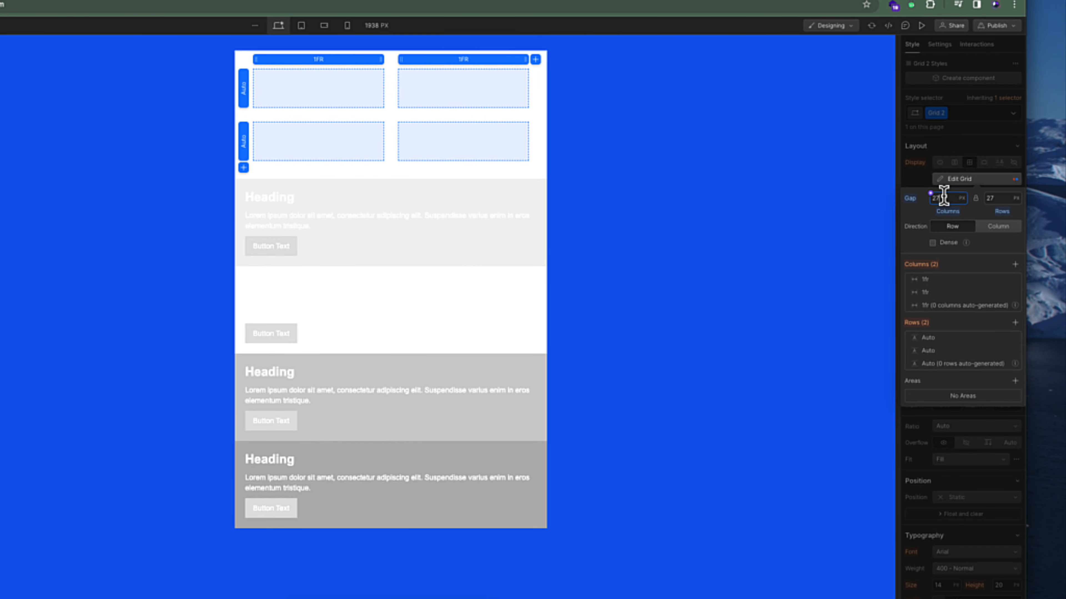
key(Up)
key(Up)
key(Up)
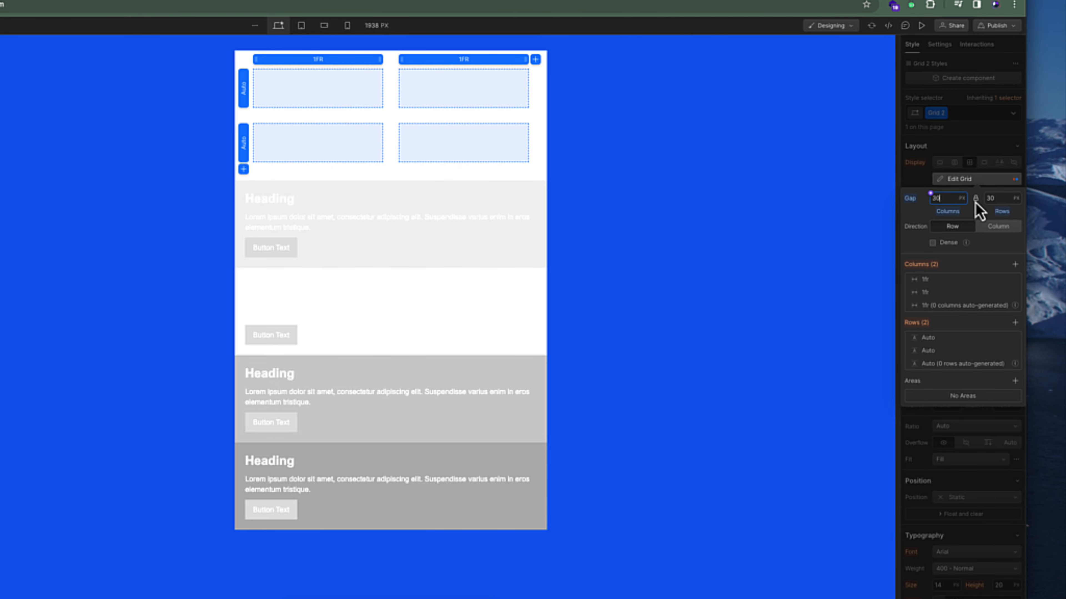
- Unlink the grid gaps and set the column gap to 40 px and the row gap to 20 px
click(975, 198)
double_click(950, 200)
text(40)
key(Return)
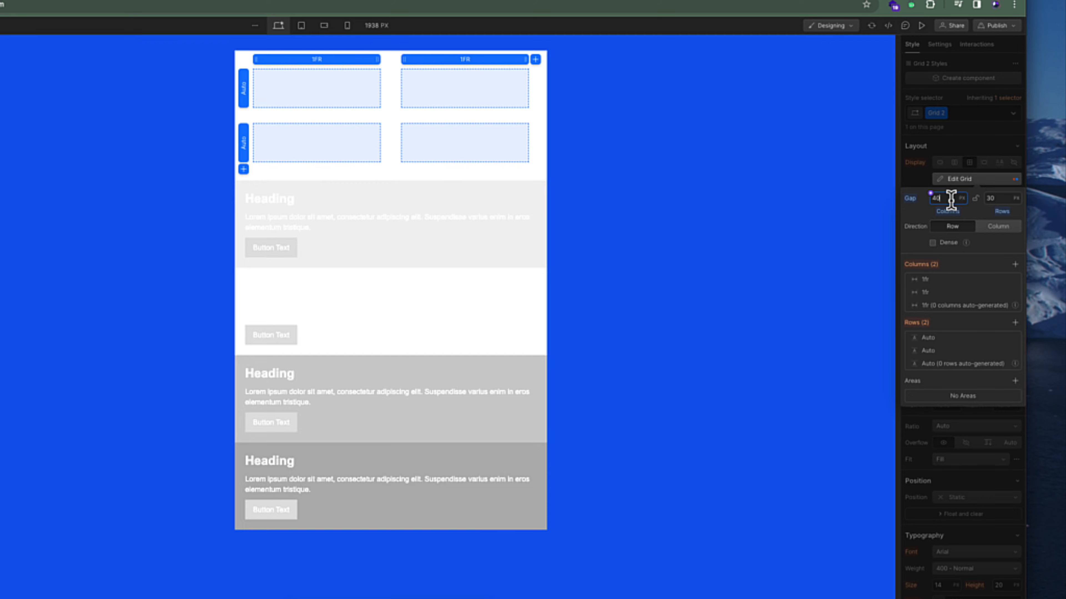
double_click(1001, 200)
text(20)
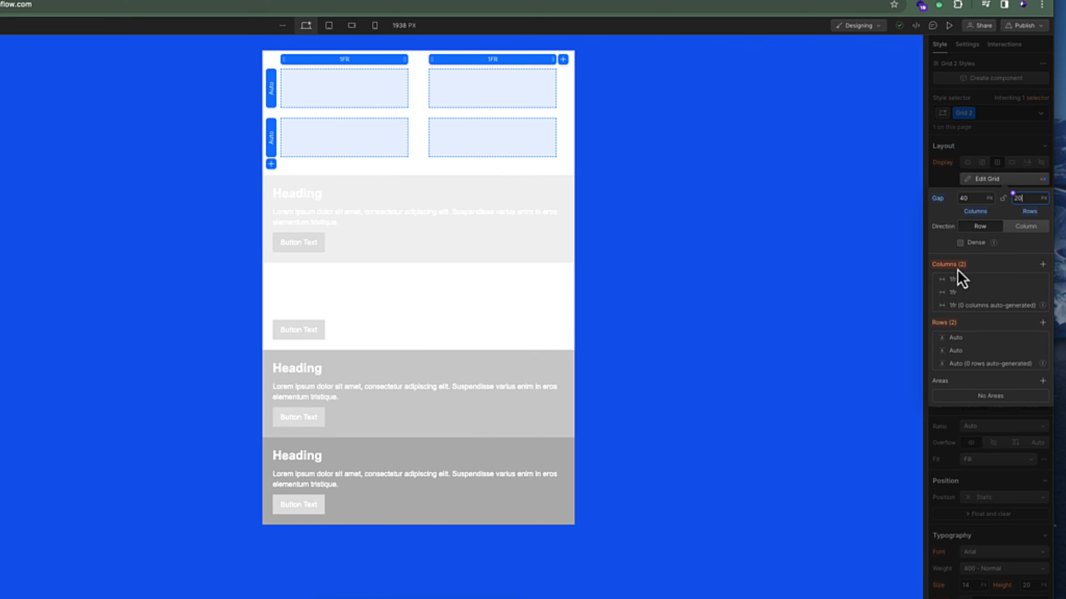
- Expand the grid to four columns and five rows
click(1043, 265)
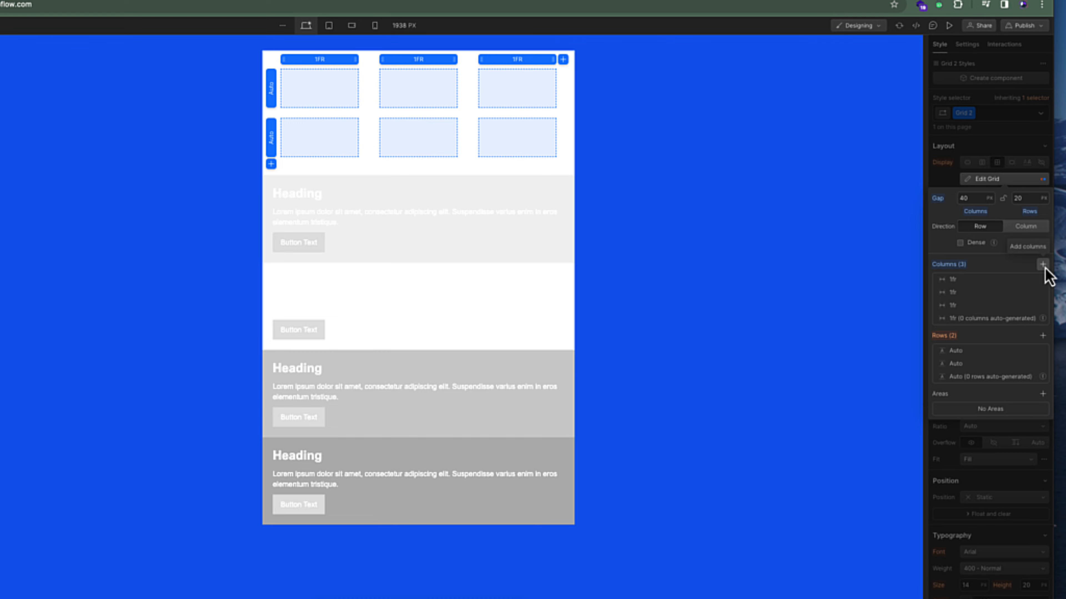
click(1043, 265)
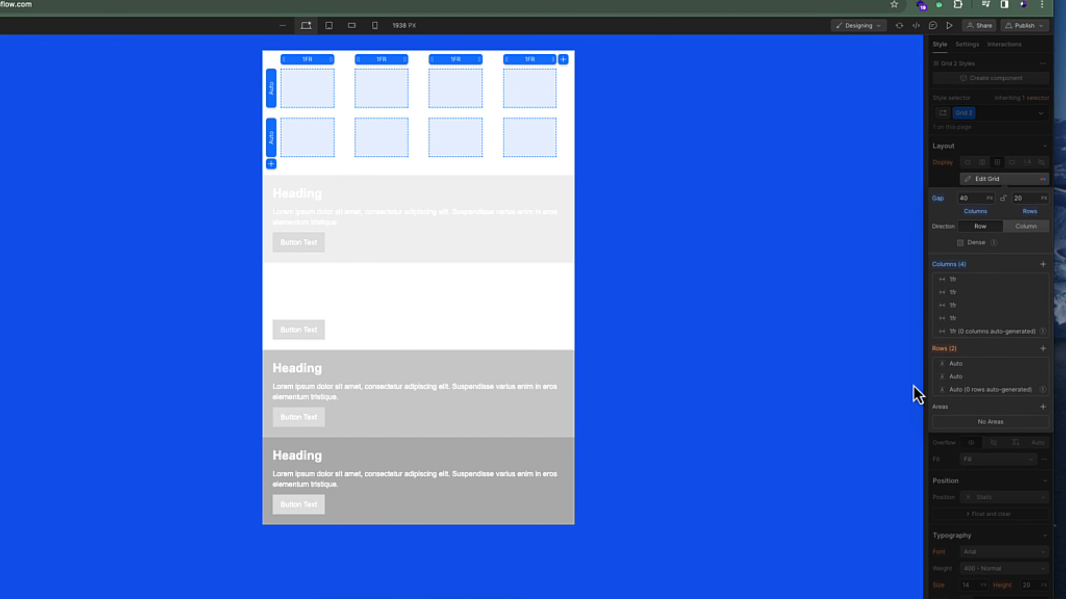
click(1043, 349)
click(1043, 349)
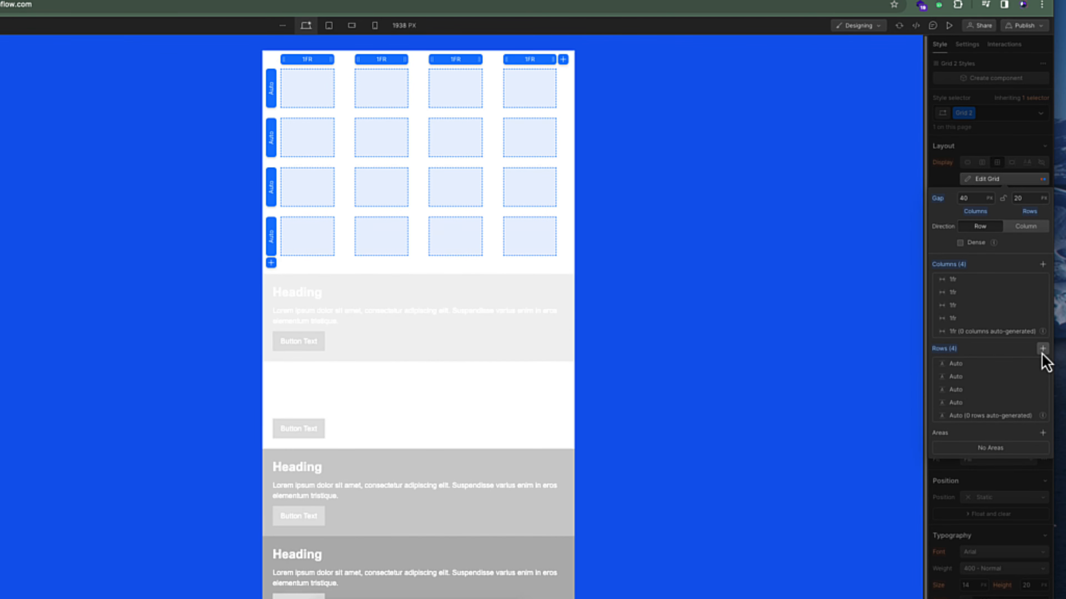
click(1043, 349)
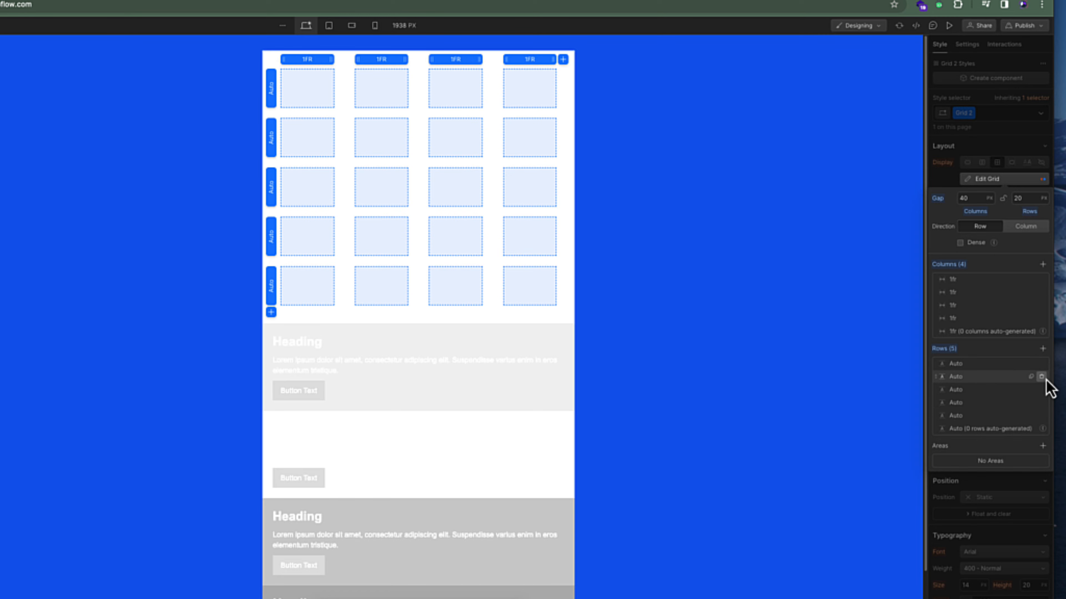
- Delete the three extra rows and two extra columns, leaving a two-by-two grid
click(1042, 364)
click(1041, 364)
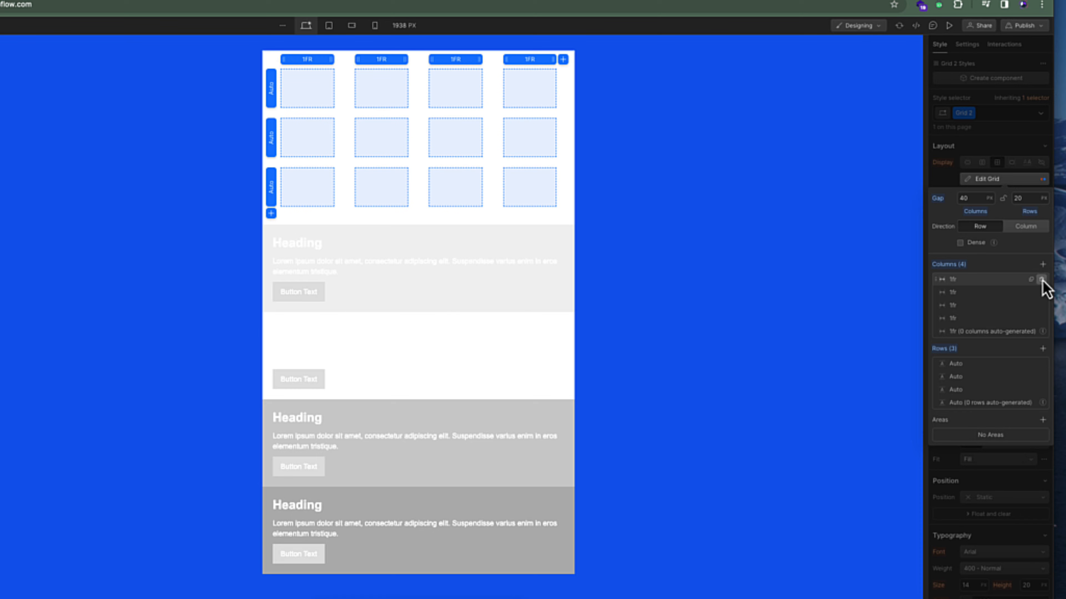
click(1042, 279)
click(1042, 280)
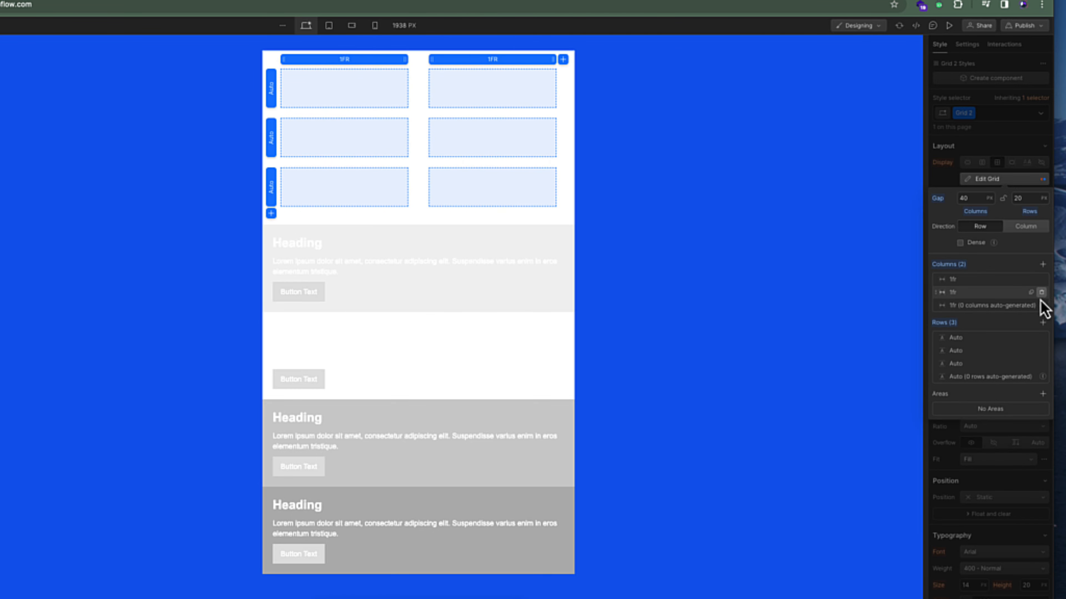
click(1042, 353)
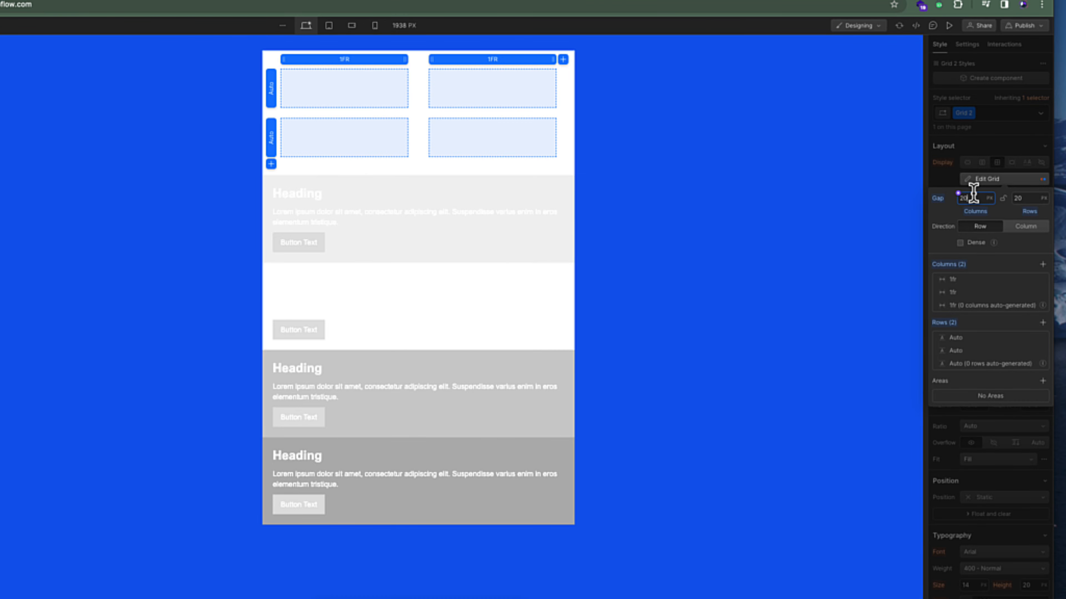
- Set the column gap to 20 px and link it with the row gap
click(1002, 200)
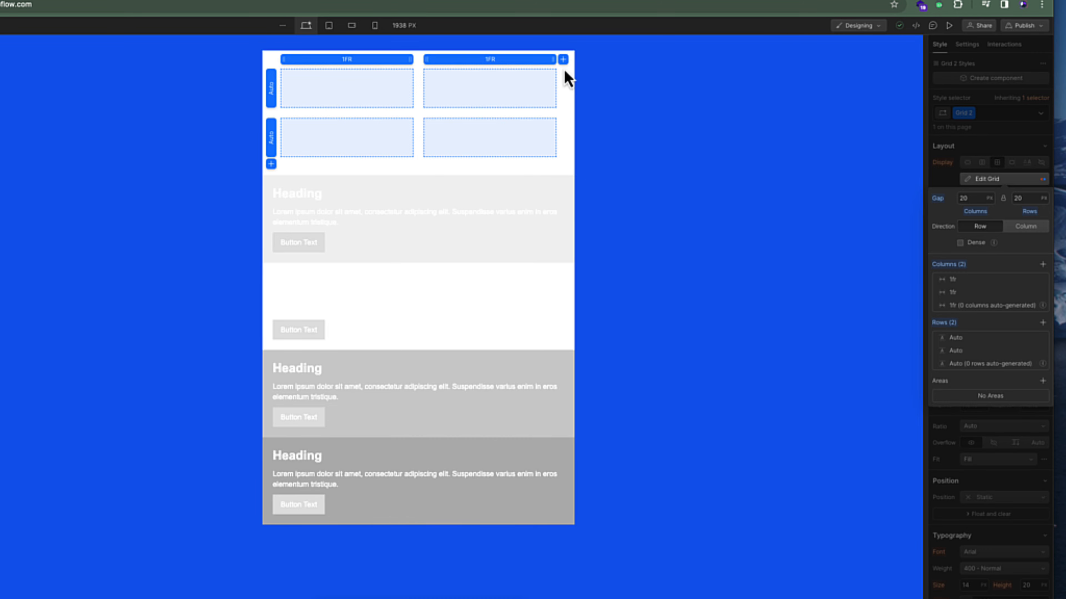
- Add a third column to the grid, delete it again, and exit grid editing
click(563, 60)
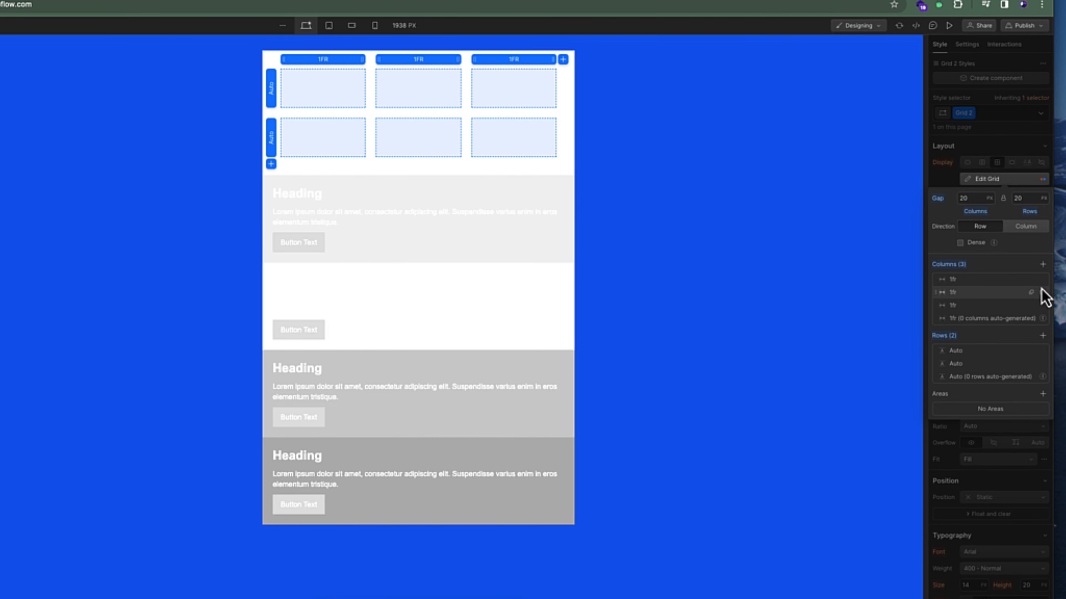
click(1042, 292)
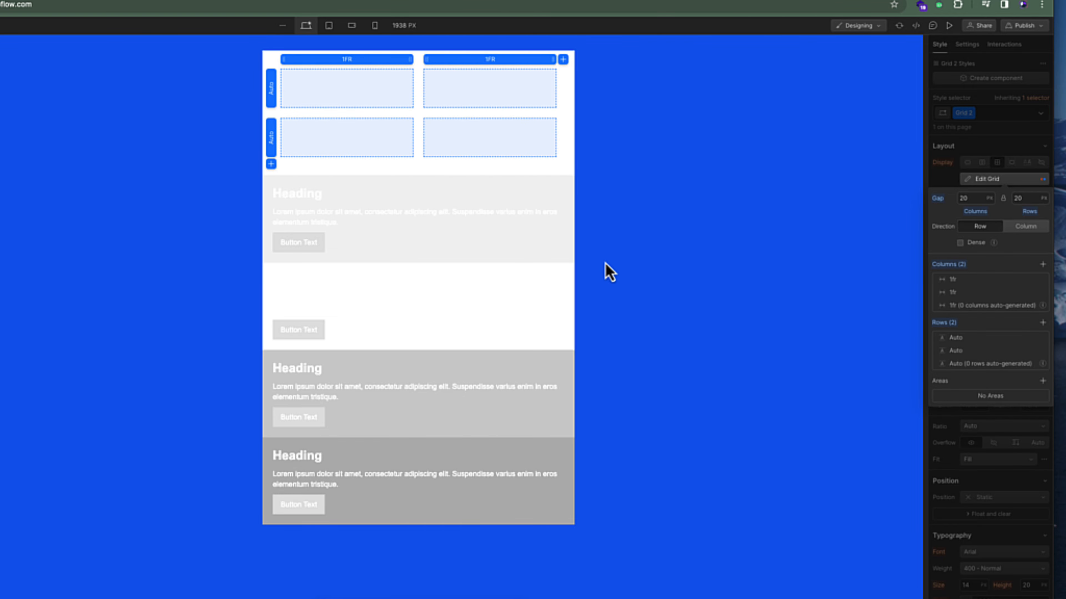
key(Escape)
click(739, 170)
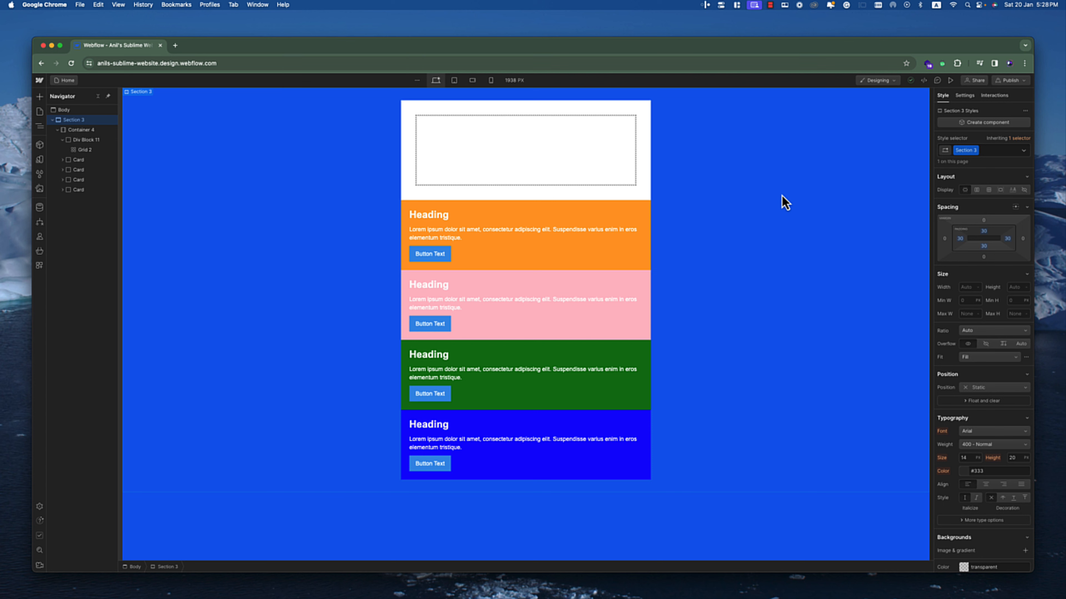
- Move the orange card and the pink card into the grid, in that order
click(520, 203)
click(62, 169)
click(76, 161)
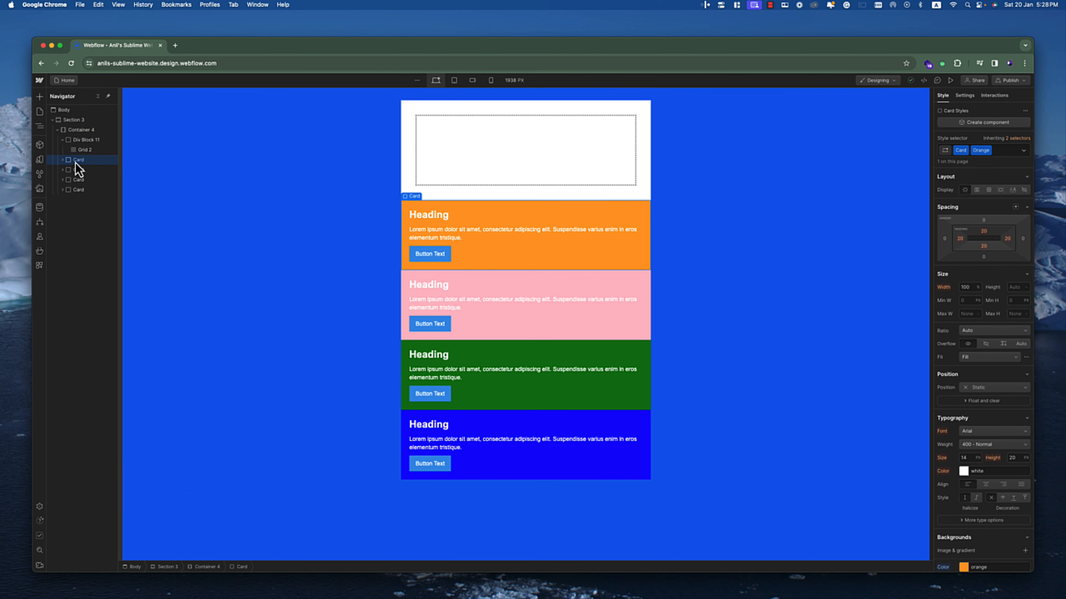
drag(78, 168, 90, 156)
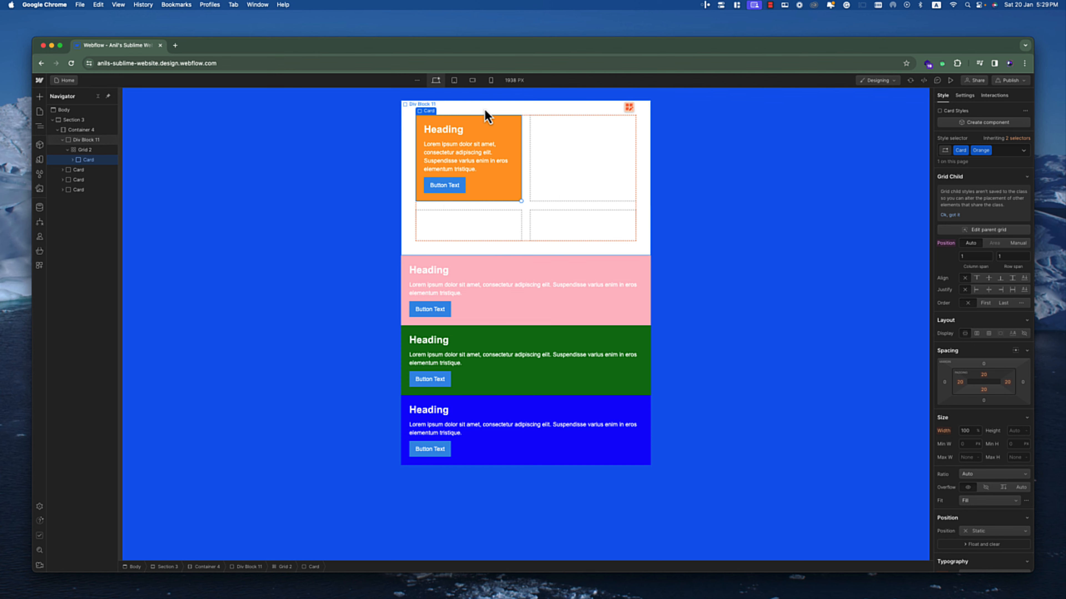
click(84, 169)
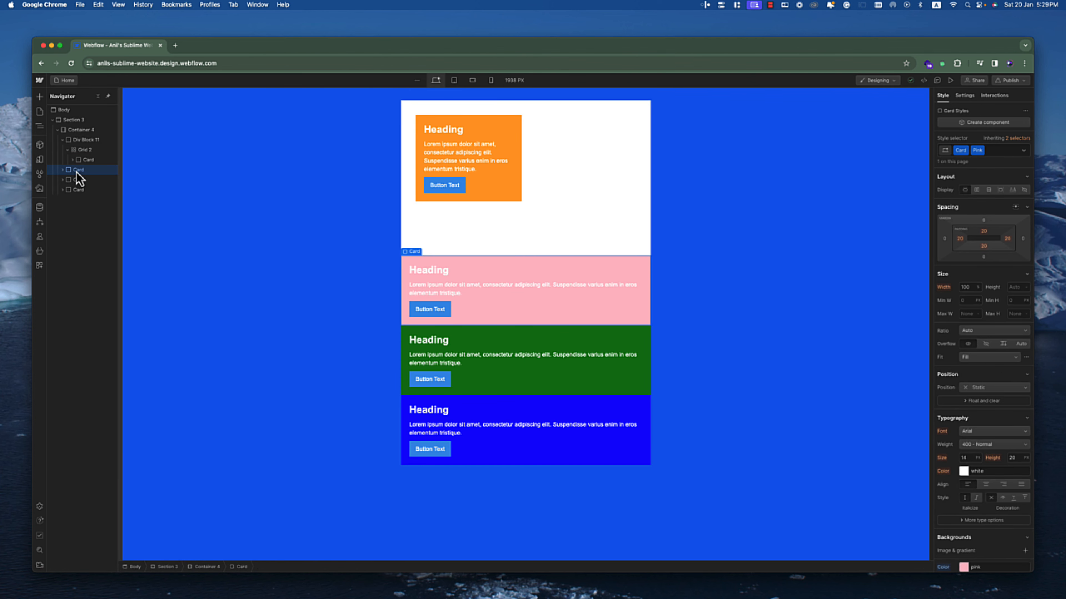
mouse_move(79, 171)
mouse_down()
mouse_move(96, 161)
mouse_move(98, 180)
mouse_up()
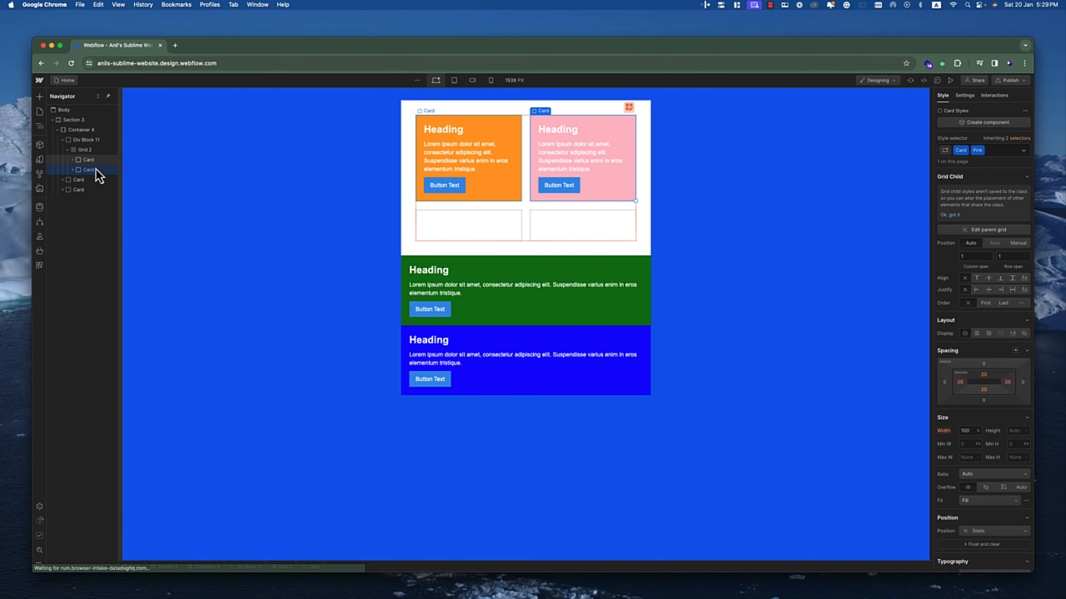
- Move the green and blue cards into the grid after the pink card and set the blue card's column span to 1
mouse_move(80, 180)
mouse_down()
mouse_move(100, 164)
mouse_move(97, 191)
mouse_up()
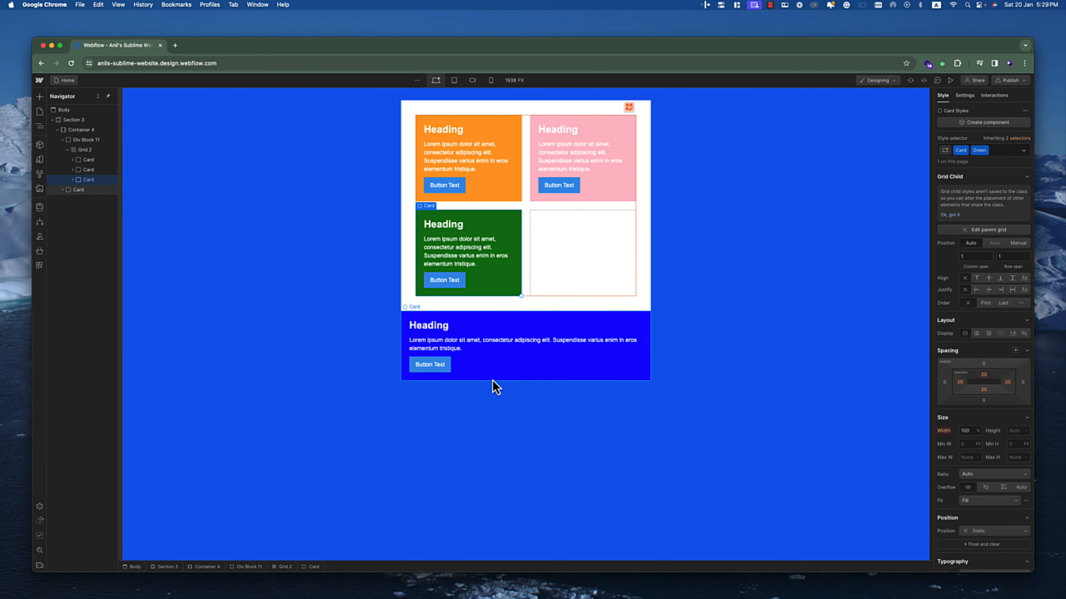
drag(71, 192, 100, 201)
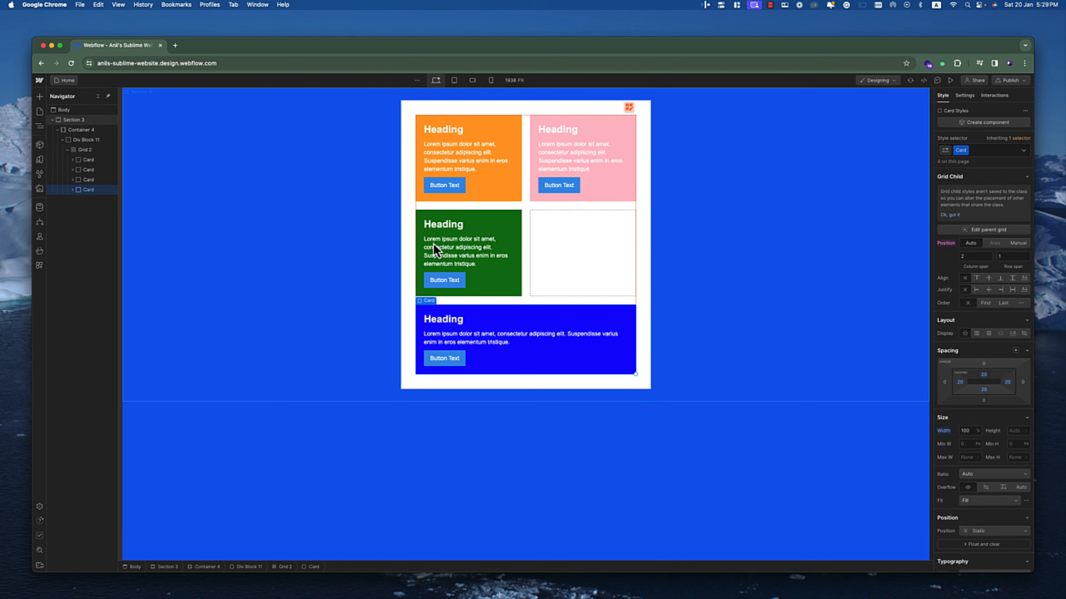
click(979, 256)
text(1)
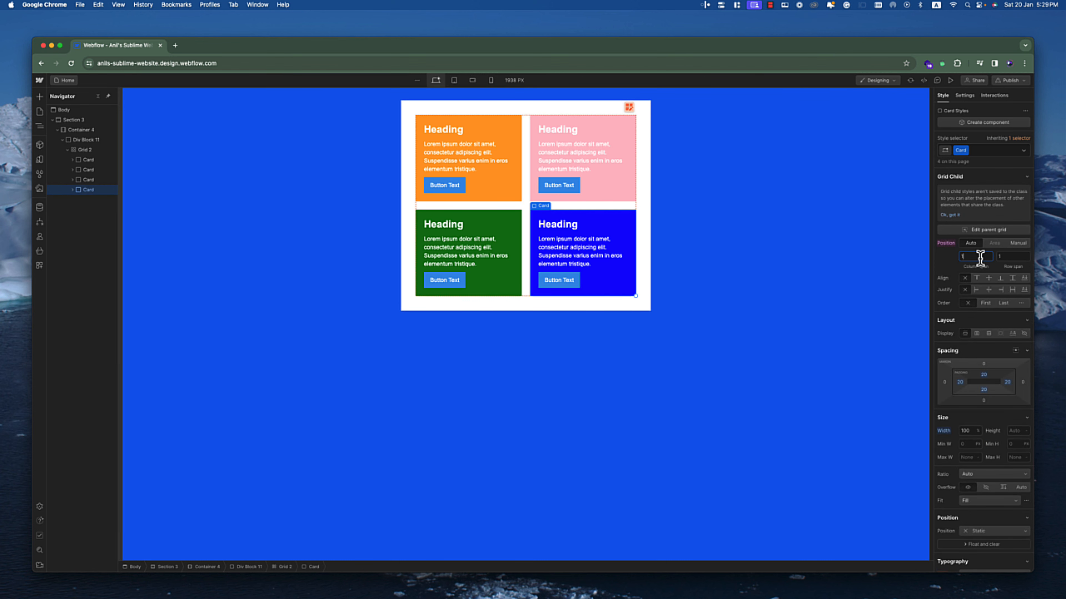
click(792, 267)
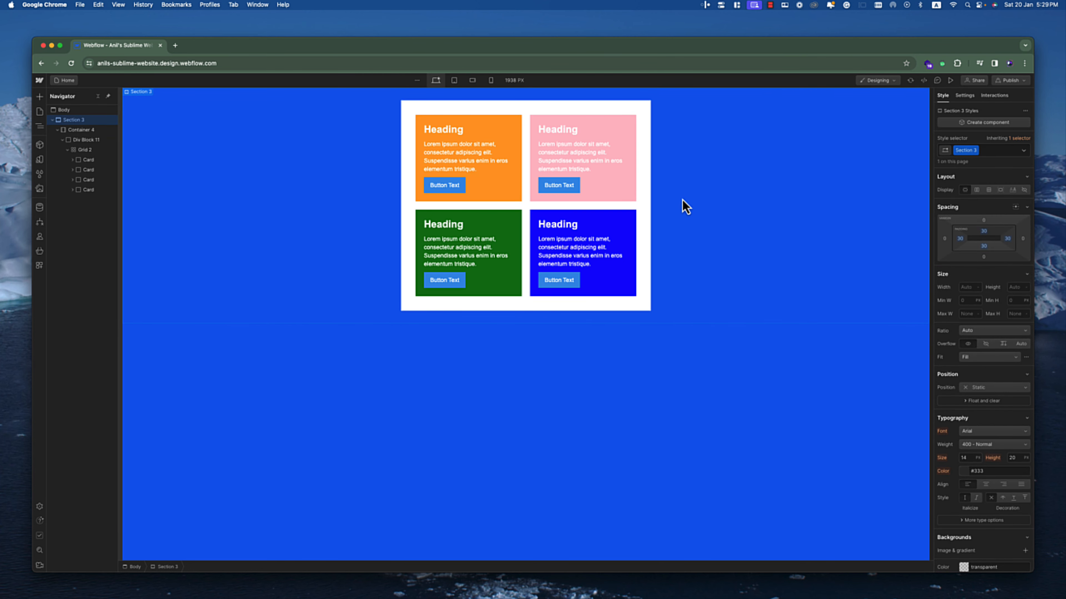
- Set the orange card's column span to 2 within the grid
click(84, 149)
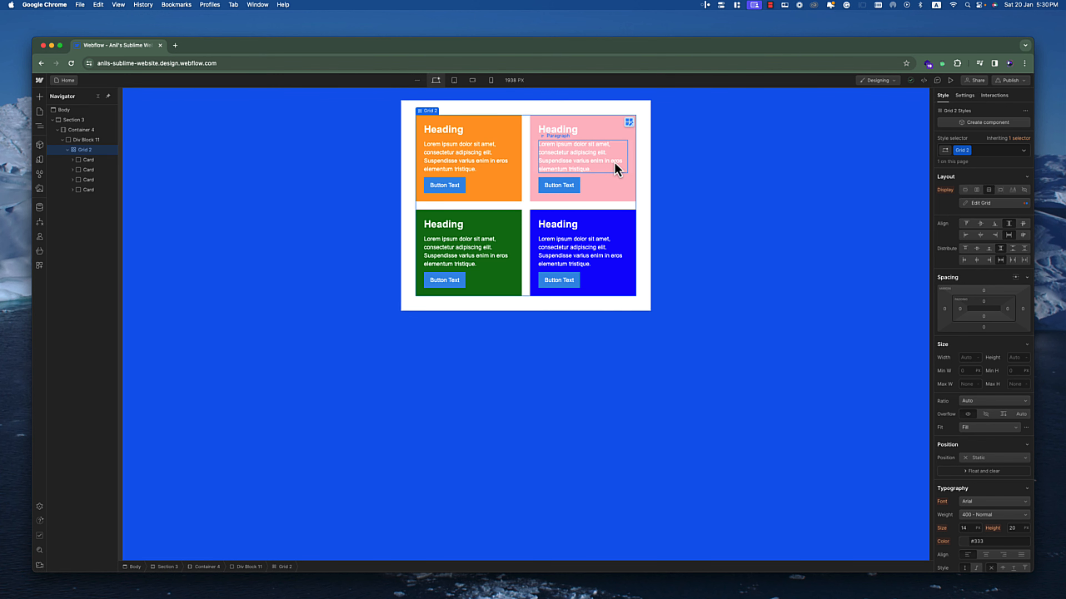
click(90, 161)
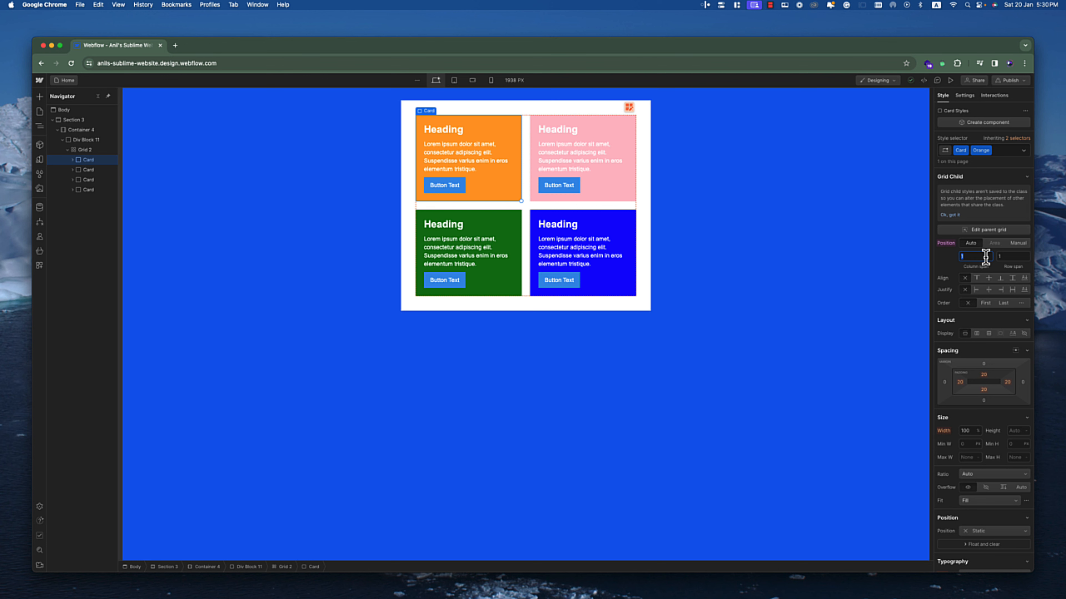
key(Return)
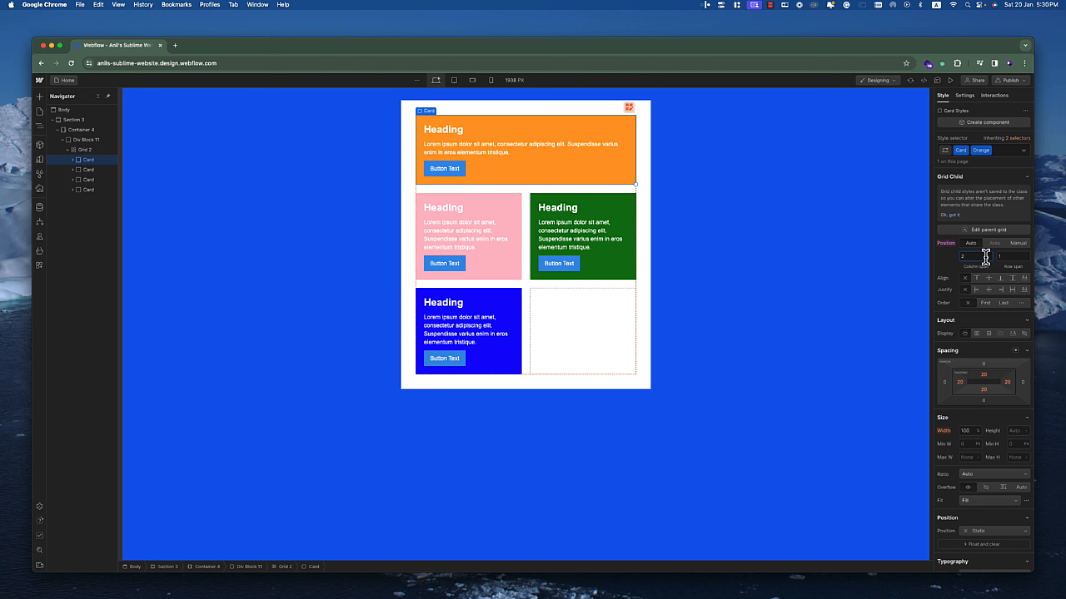
click(1019, 257)
click(855, 228)
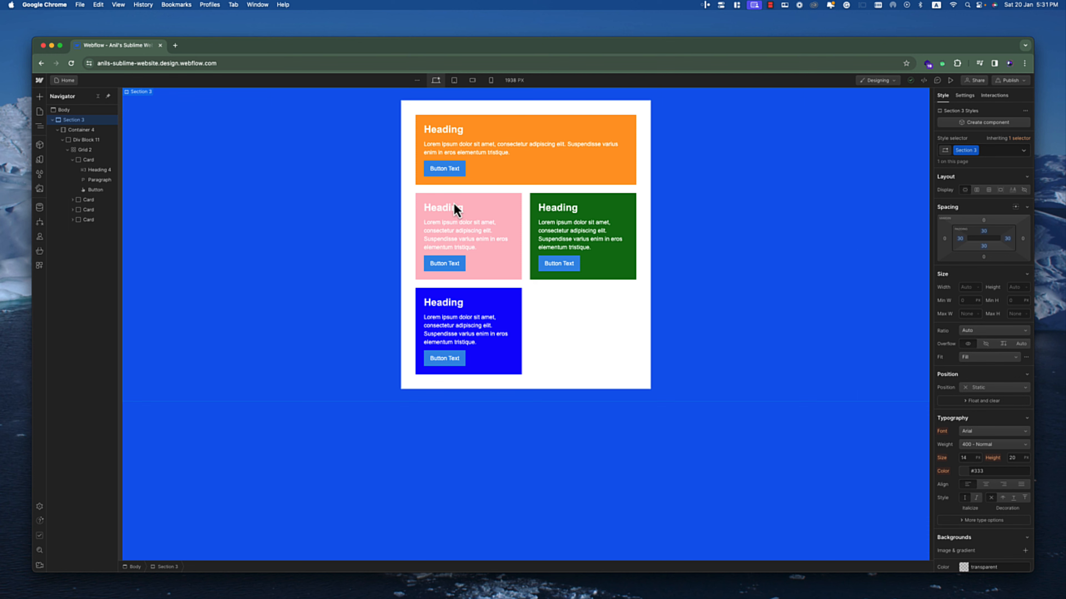
- Switch the blue card to manual grid positioning with column start 2 and column end 2
click(494, 357)
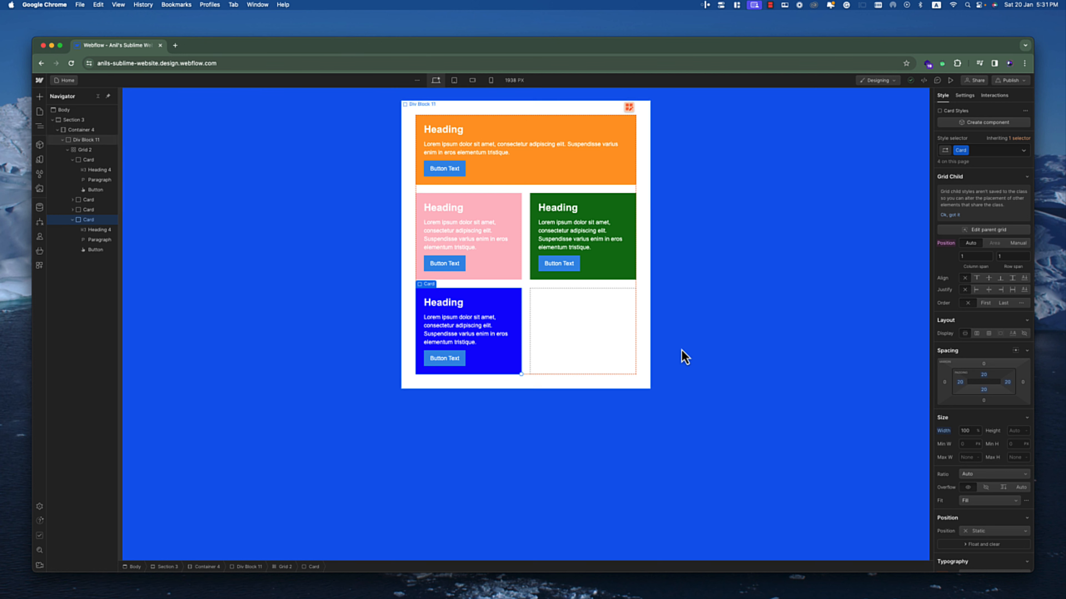
click(1020, 246)
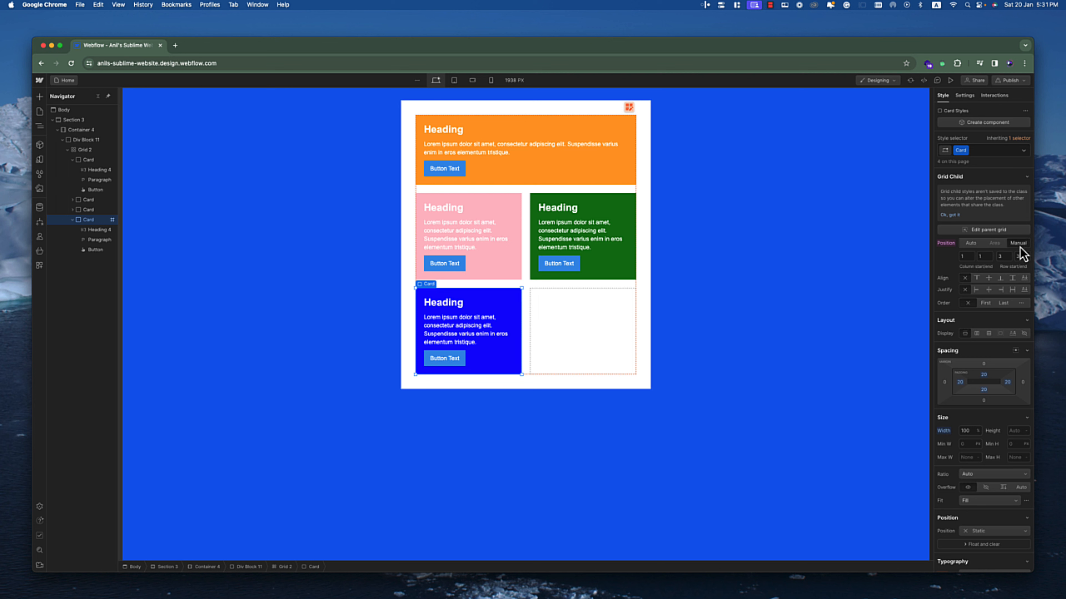
click(965, 256)
text(2)
click(984, 256)
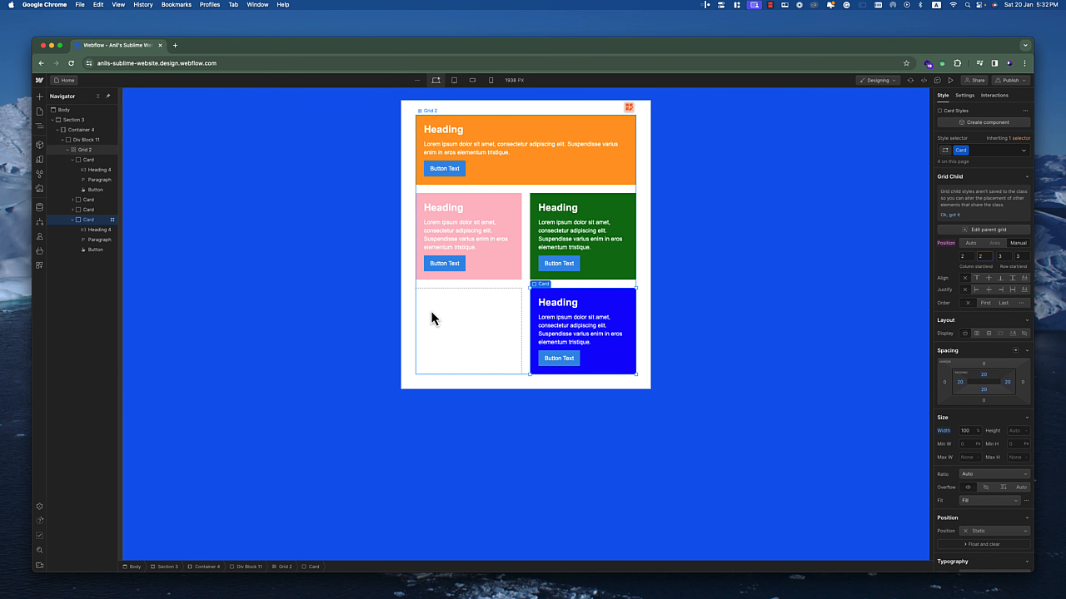
click(779, 337)
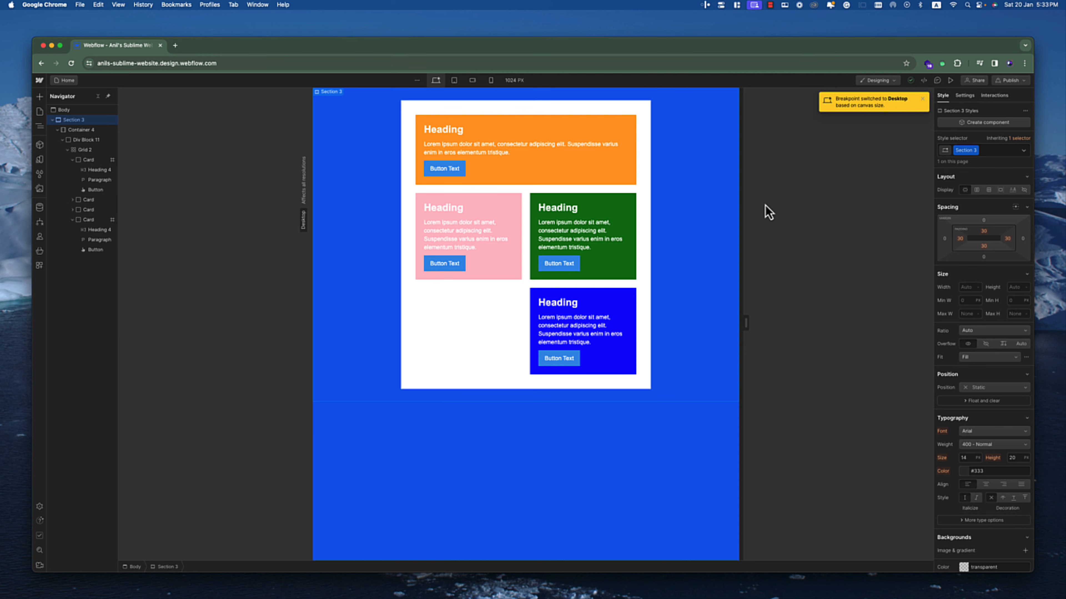
- Preview the page and widen the canvas to 2386 px to check the grid layout
click(950, 81)
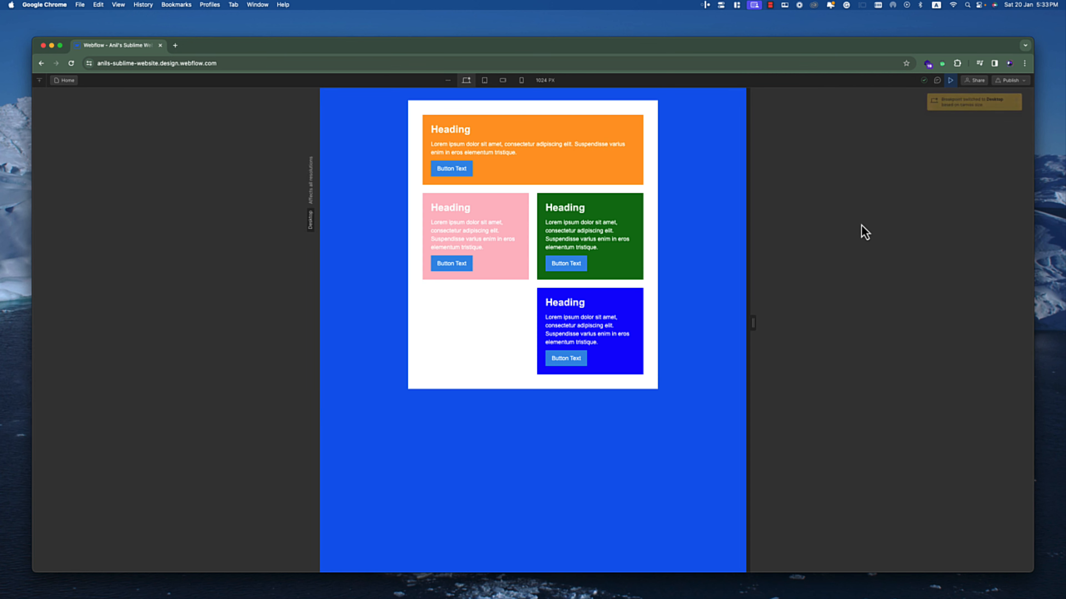
drag(757, 329, 1040, 316)
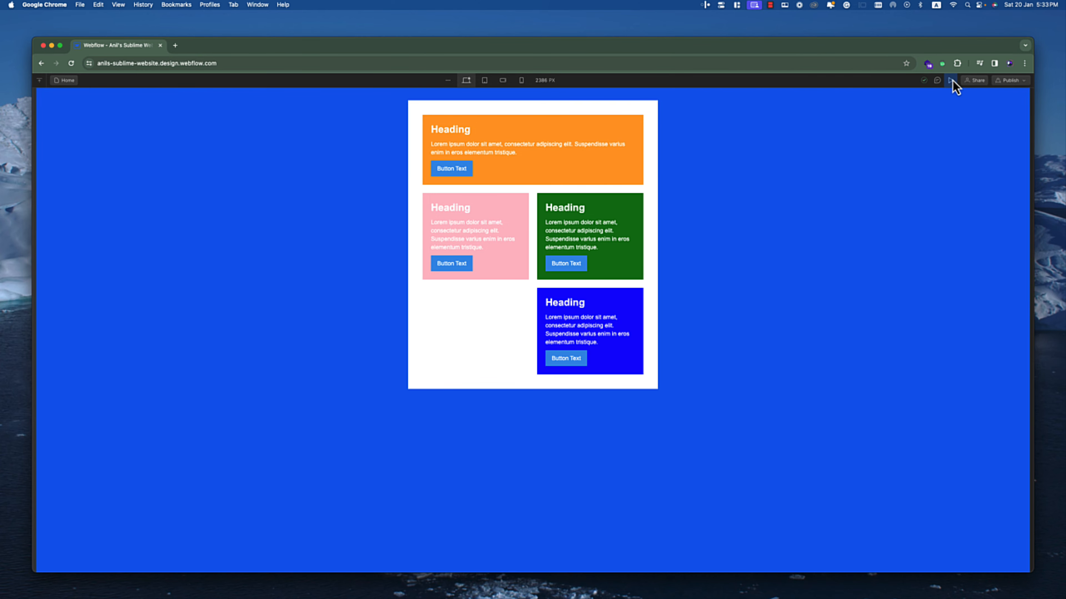